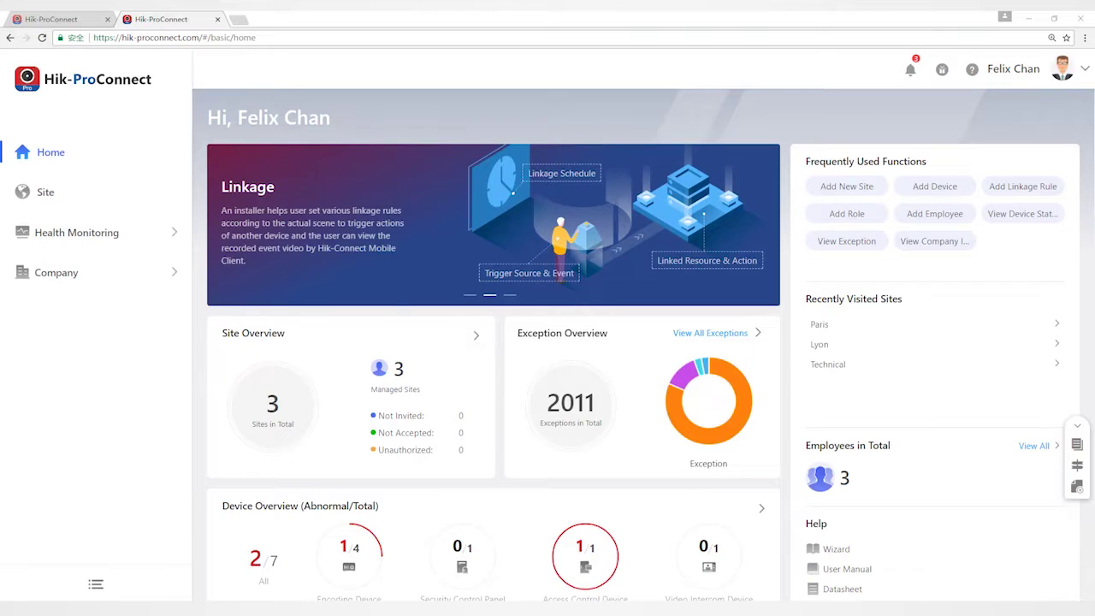
Open the Paris site's detail page from the Site list.
left_click(62, 194)
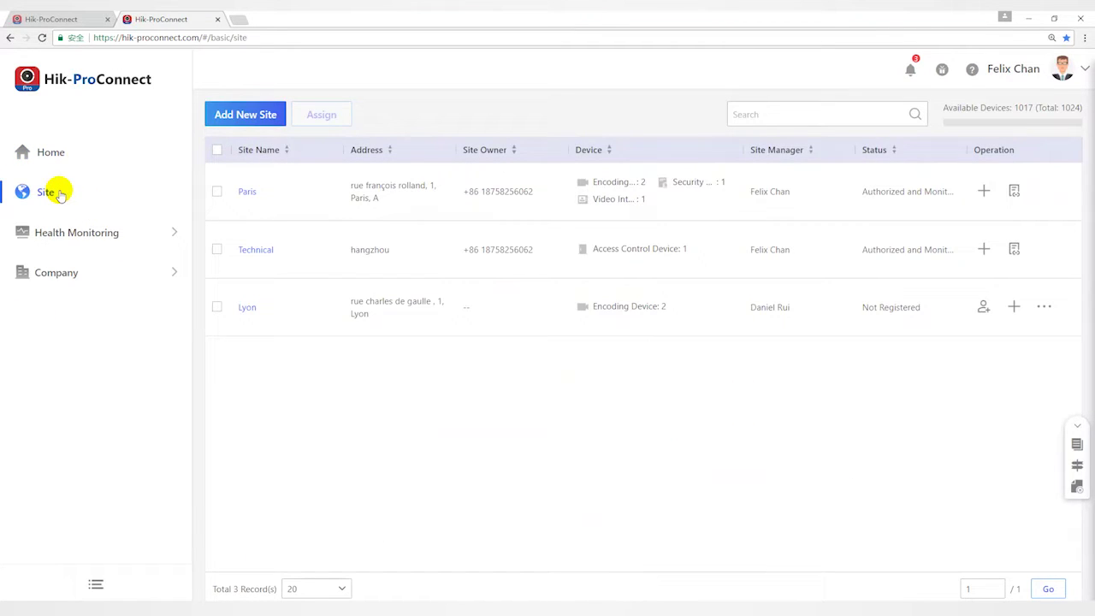
left_click(249, 191)
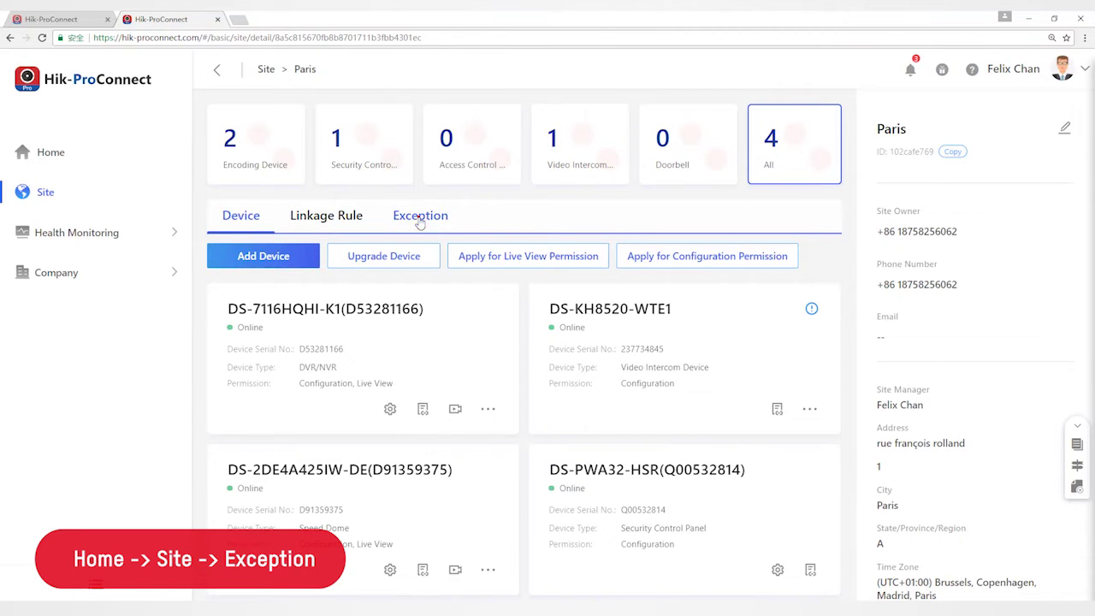
Show Paris exception rules with the DS-7116HQHI-K1 recorder's 18 camera channels expanded.
left_click(420, 217)
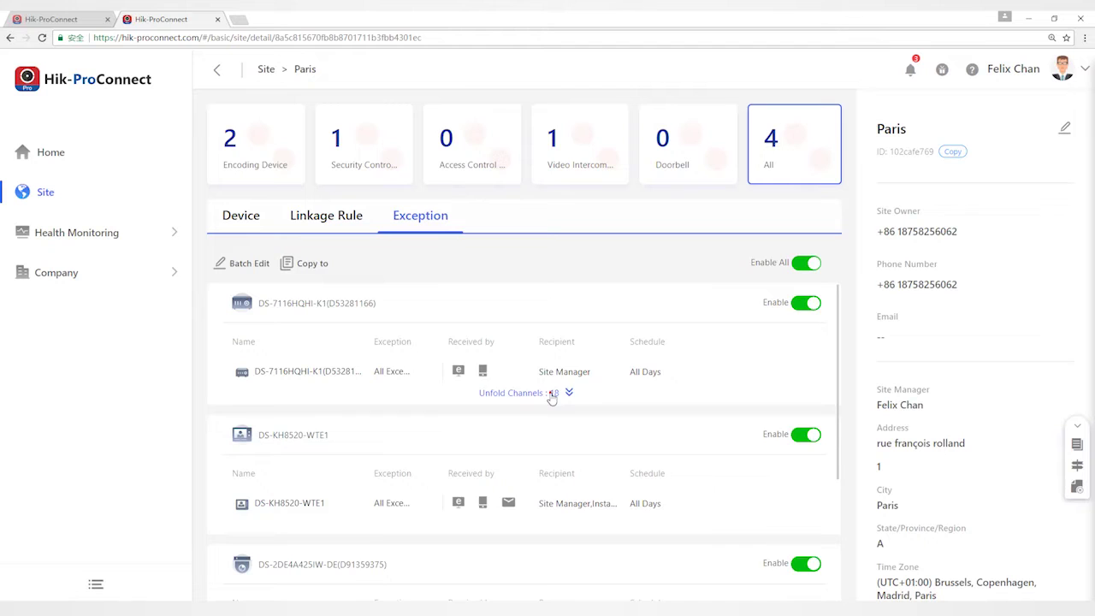
left_click(550, 393)
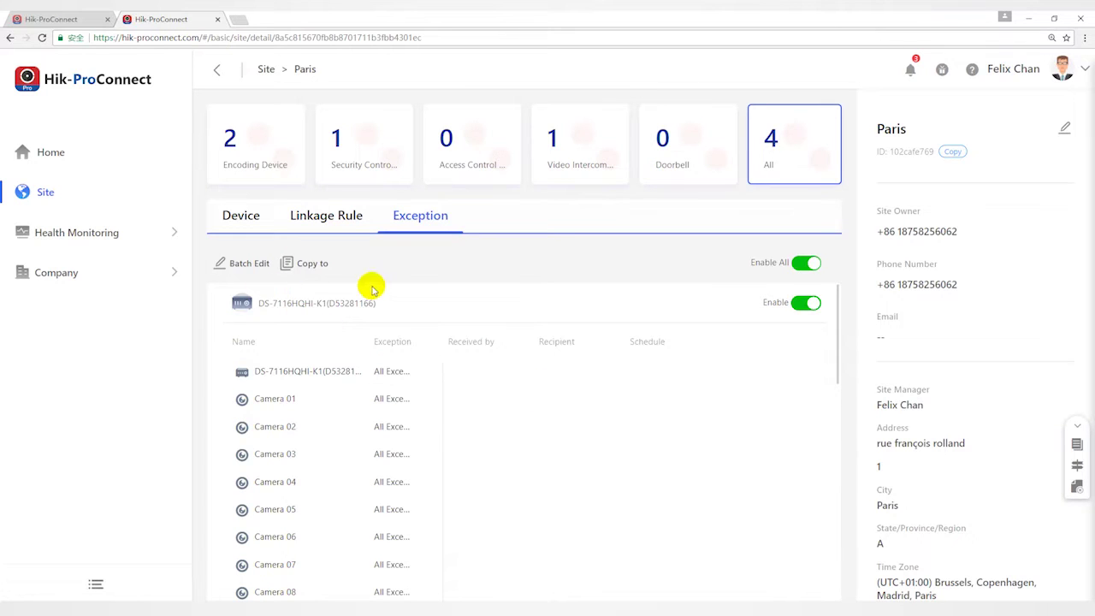
scroll(441, 426, "down", 1)
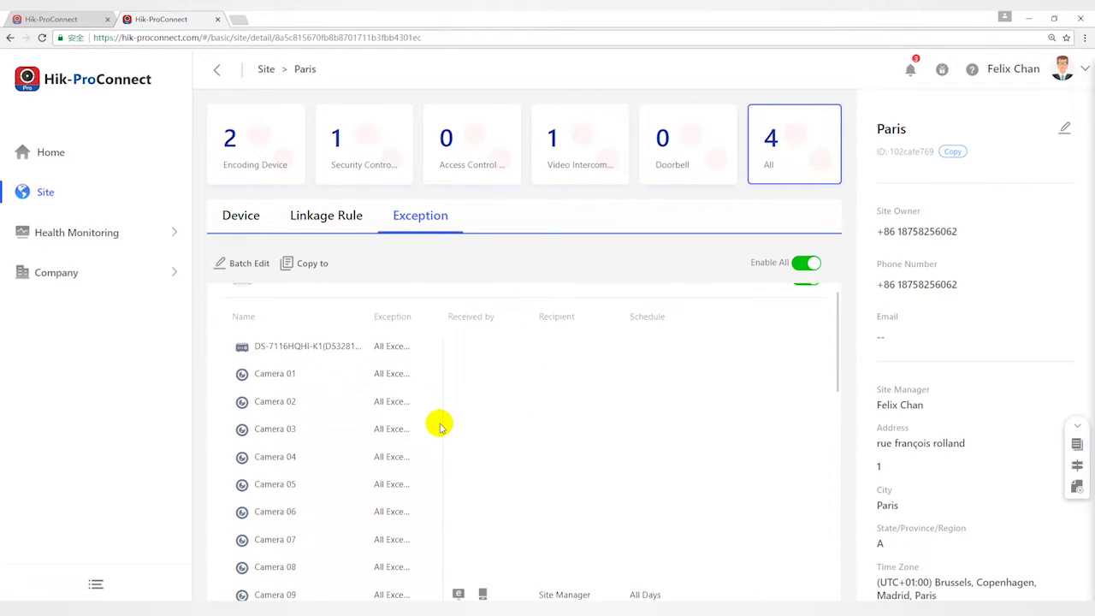
scroll(440, 424, "down", 5)
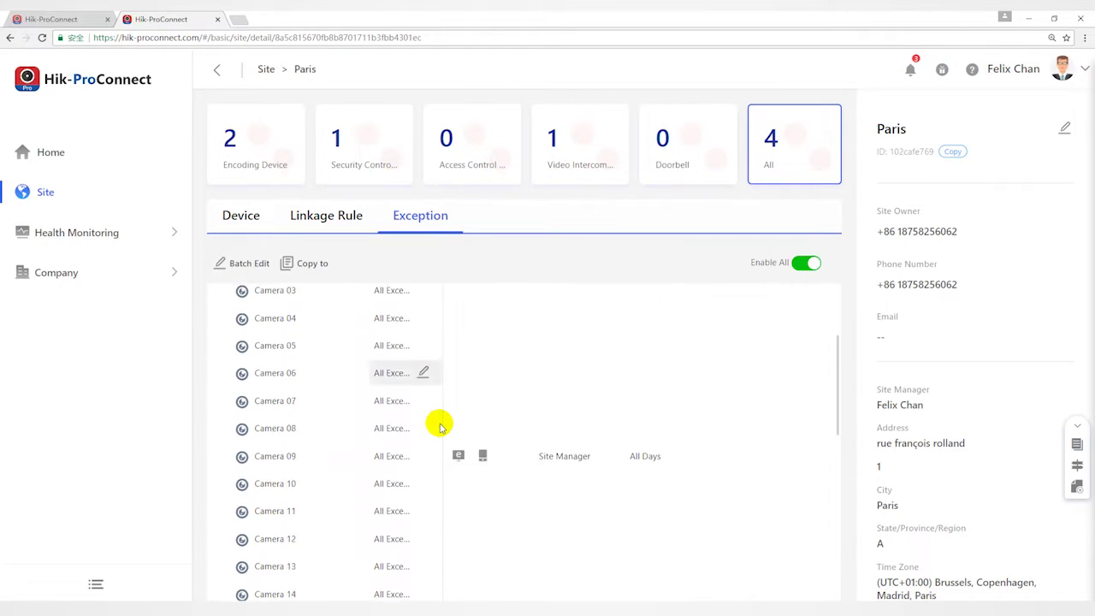
Back on the device list, confirm the DVR's Configuration permission and open its extra options.
left_click(237, 222)
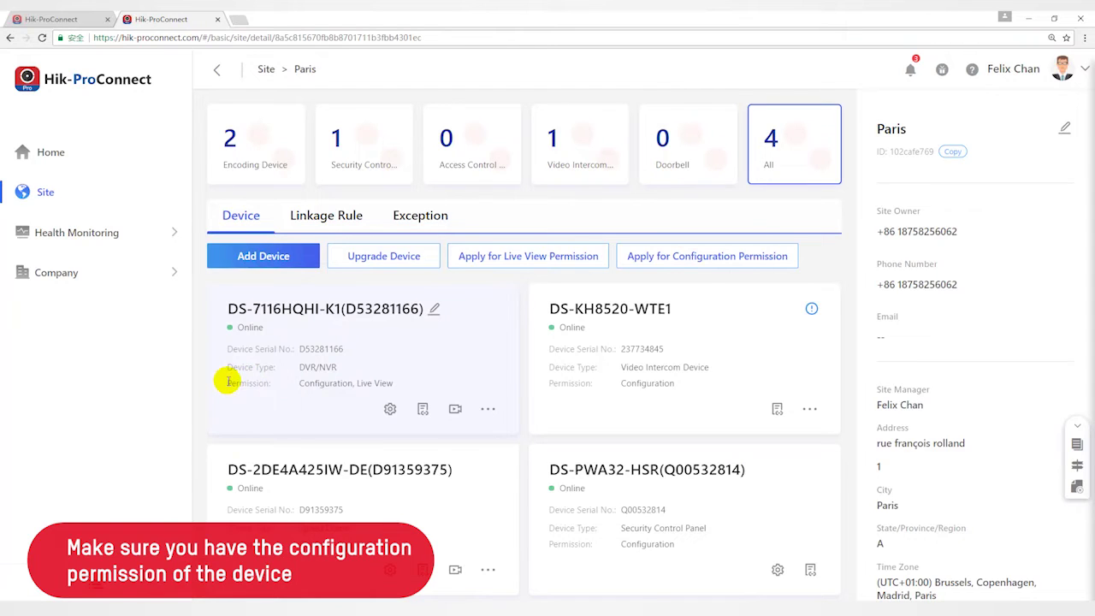
left_click_drag(228, 382, 350, 383)
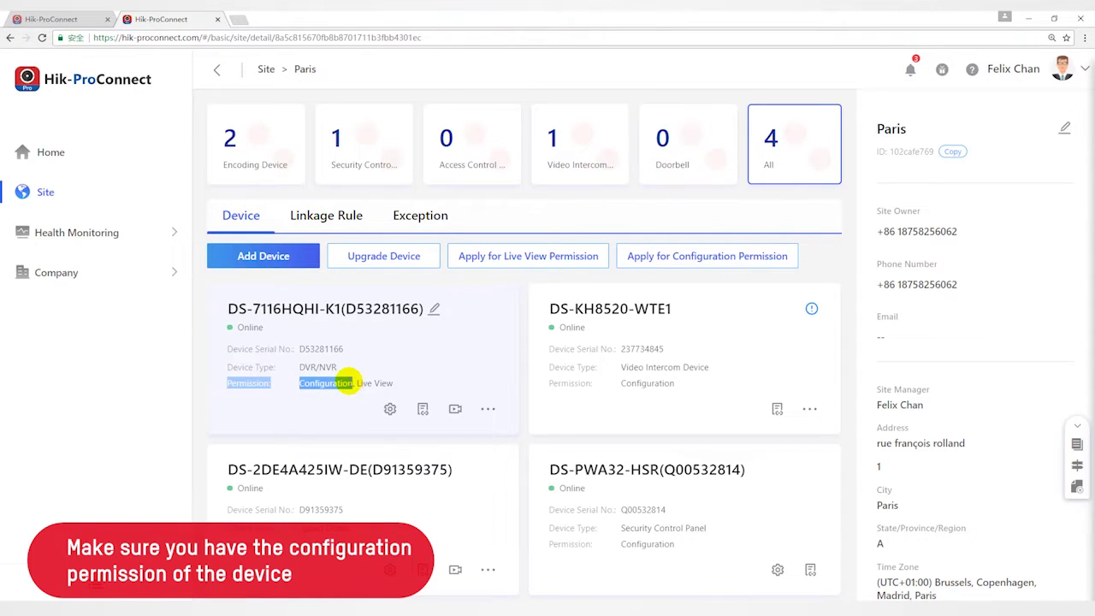
left_click(351, 383)
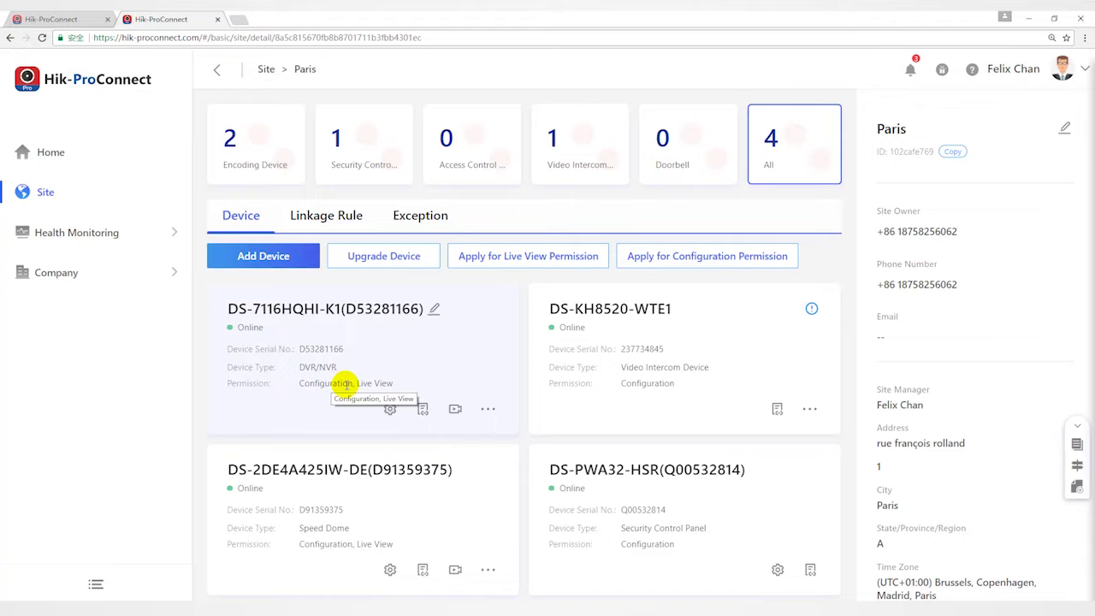
left_click(490, 411)
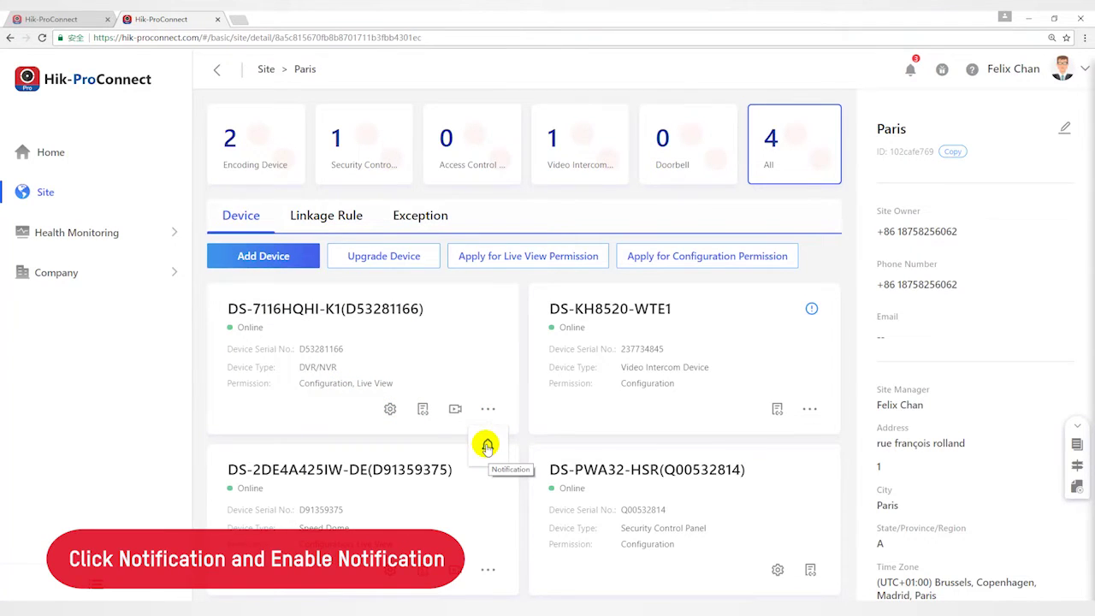
Enable the DVR's notification schedule for Monday–Thursday, 00:00:00 to 00:02:59, and save it.
left_click(488, 443)
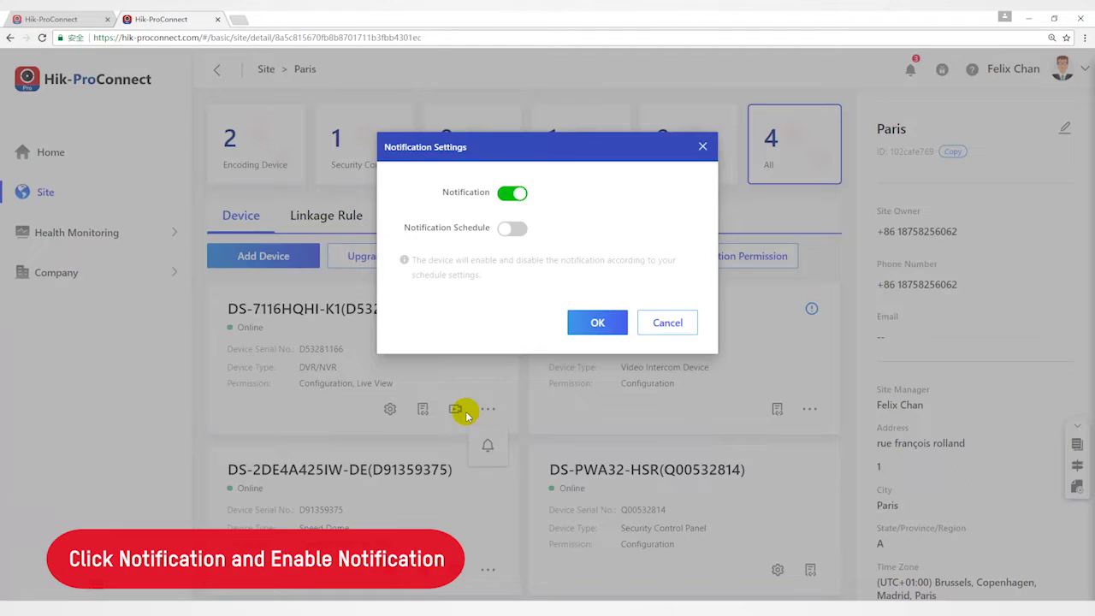
left_click(513, 229)
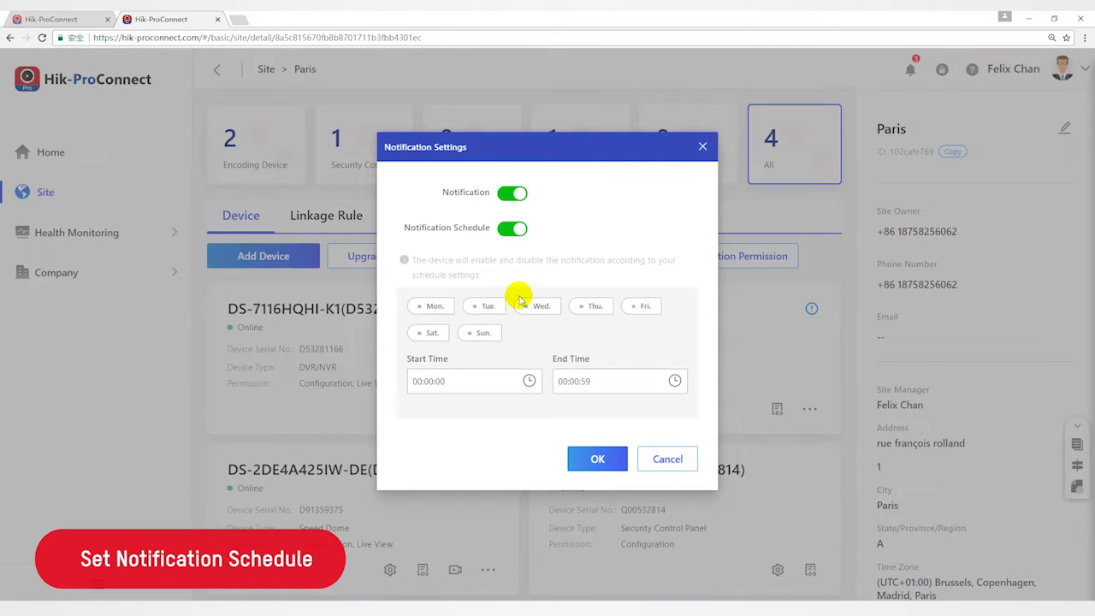
left_click(434, 308)
left_click(484, 308)
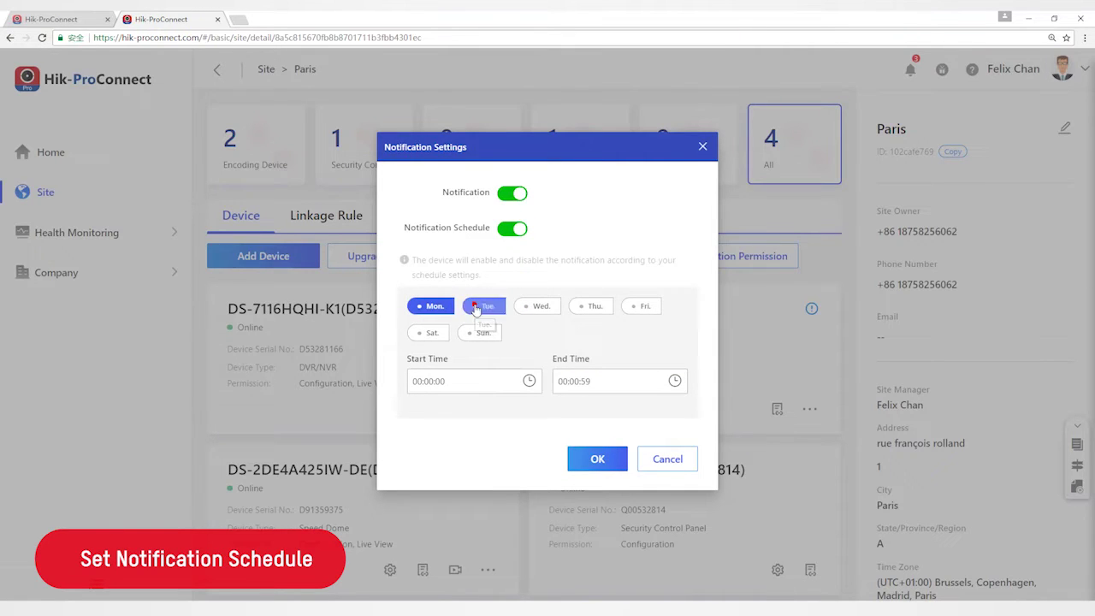
left_click(539, 308)
left_click(596, 308)
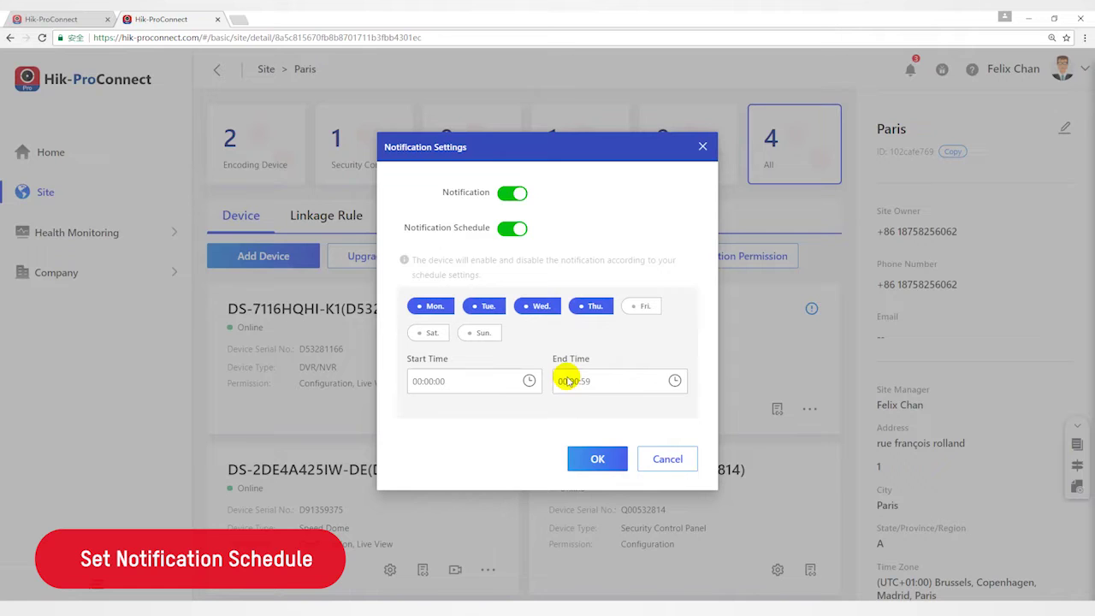
left_click(675, 384)
left_click(637, 424)
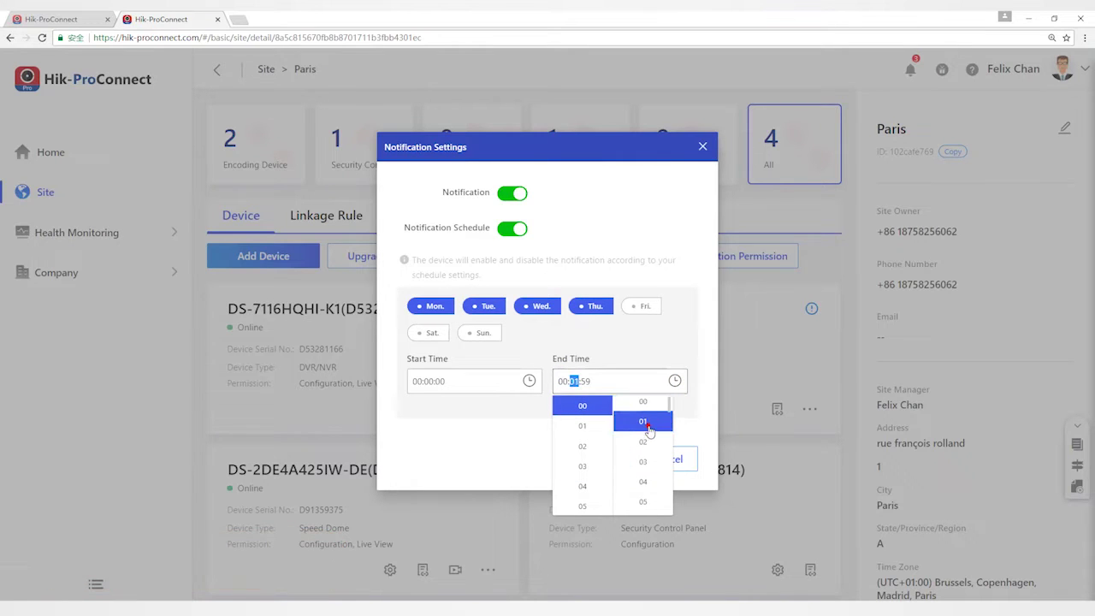
left_click(638, 426)
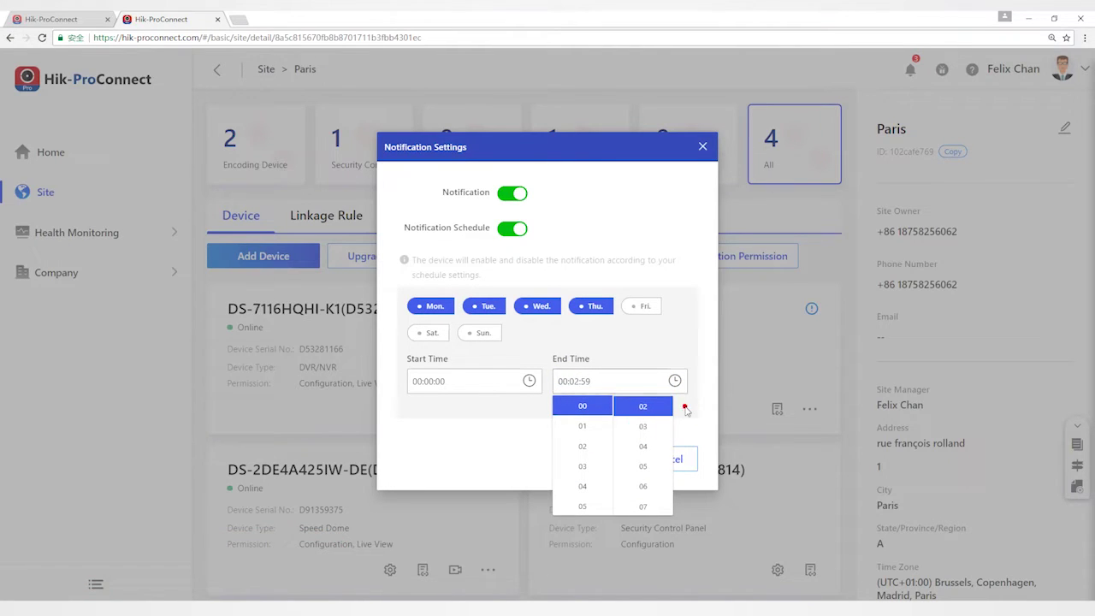
left_click(606, 459)
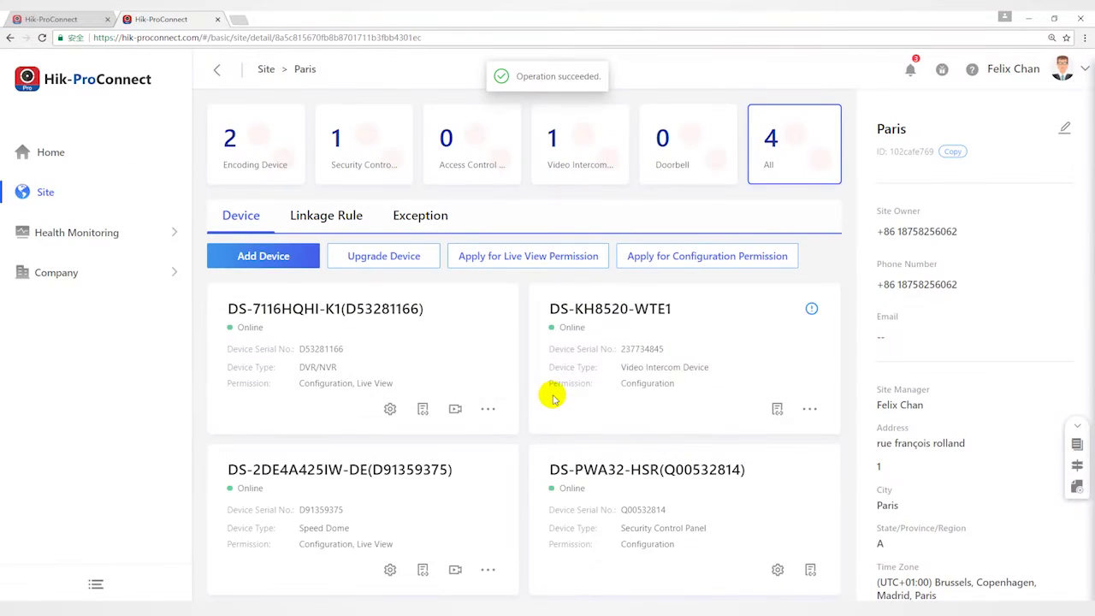
Return to the Exception tab and scroll to the IP dome (DS-2DE4A425IW-DE) rule.
left_click(409, 219)
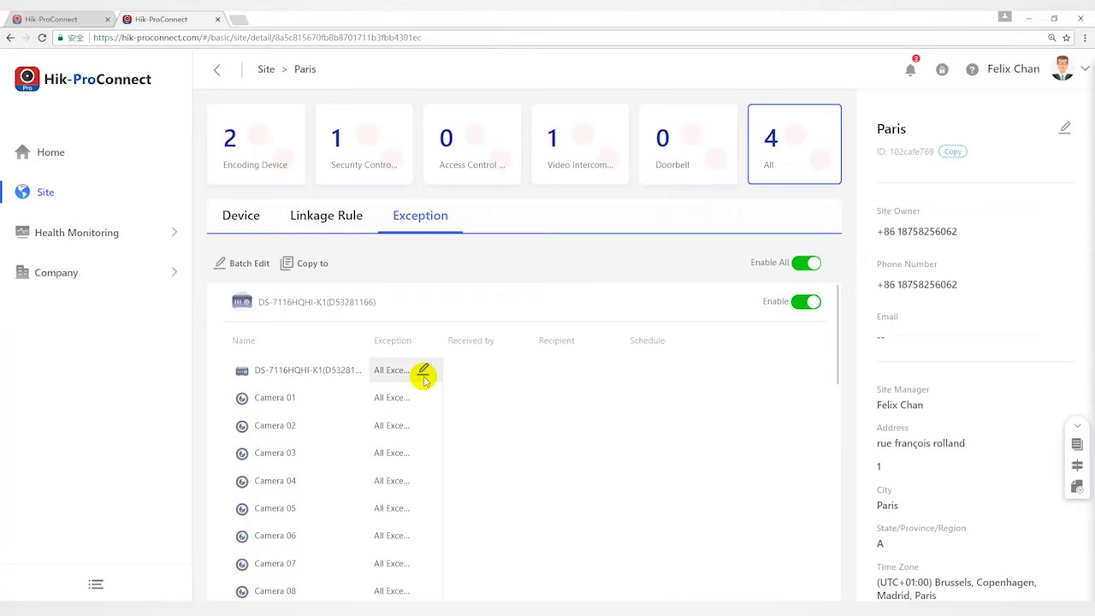
scroll(425, 376, "down", 1)
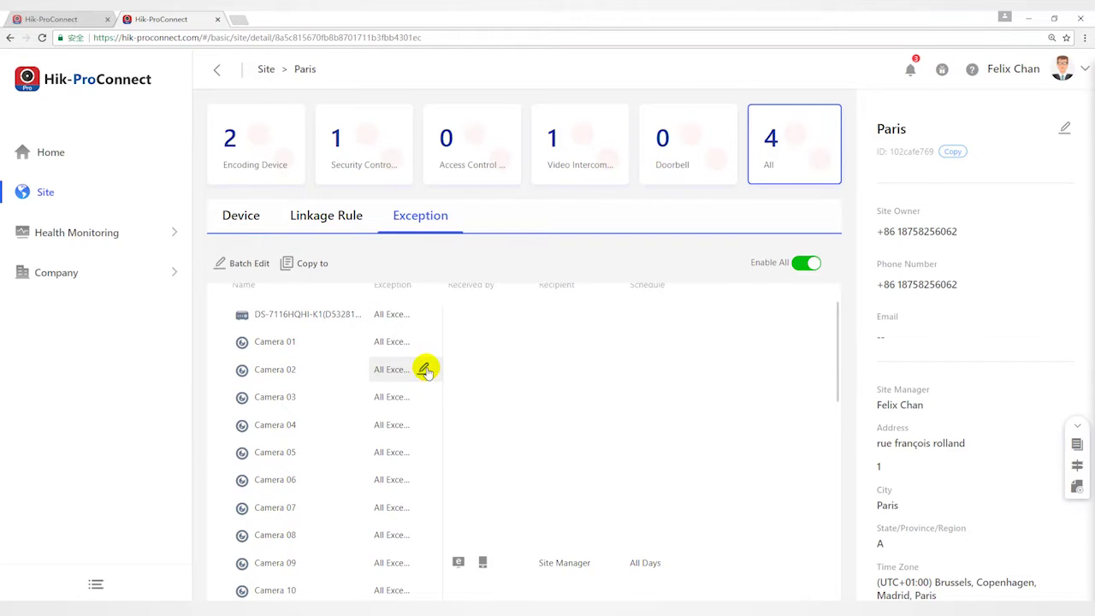
scroll(425, 370, "down", 2)
scroll(425, 370, "down", 1)
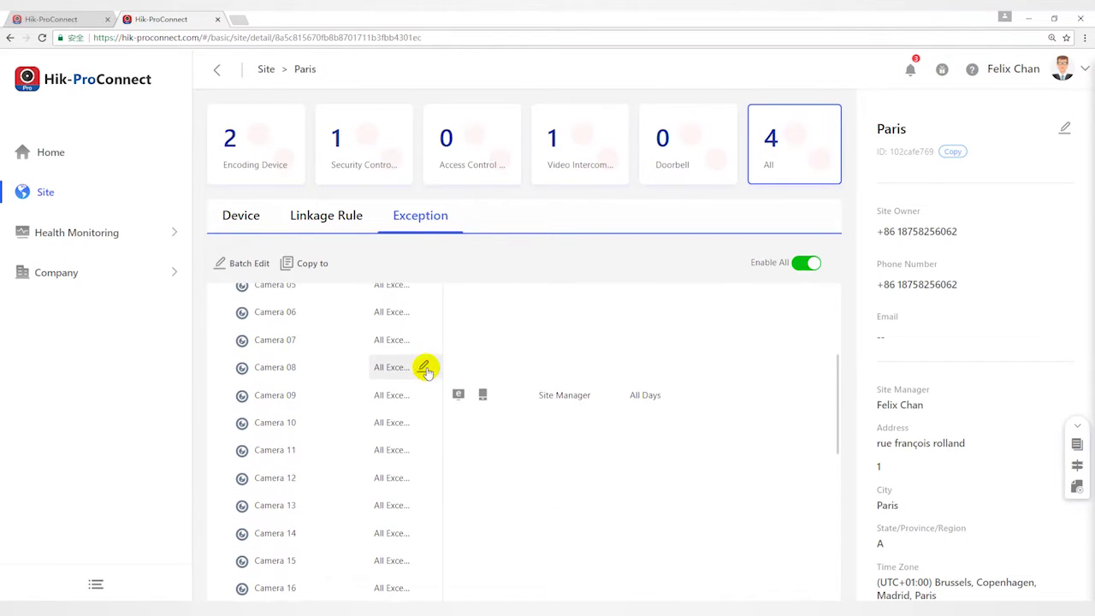
scroll(425, 371, "down", 1)
scroll(426, 371, "down", 5)
scroll(425, 368, "down", 2)
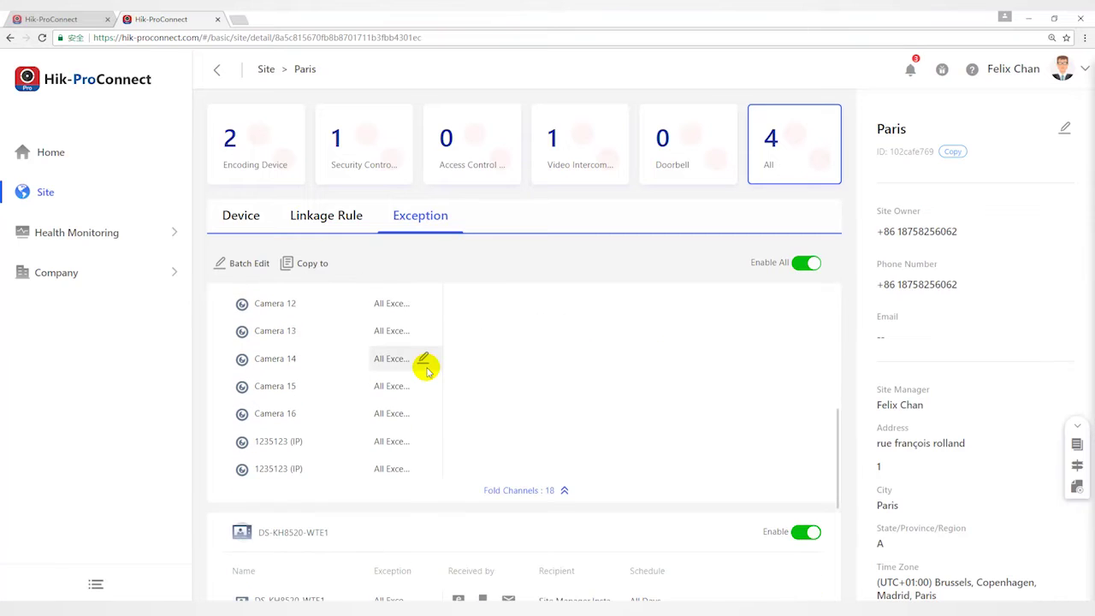
scroll(425, 368, "up", 5)
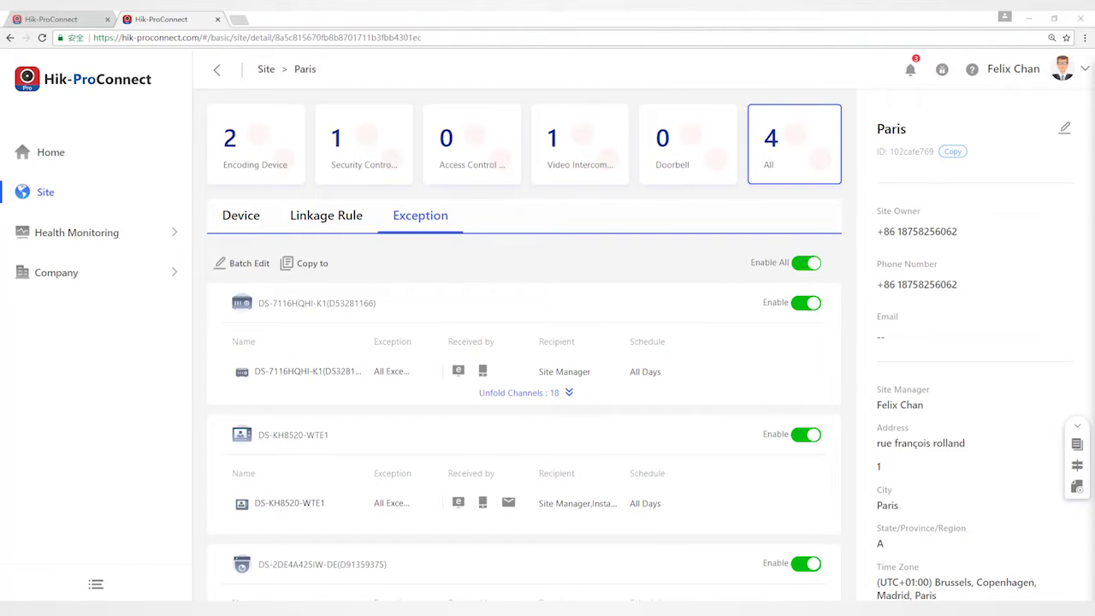
scroll(434, 440, "down", 2)
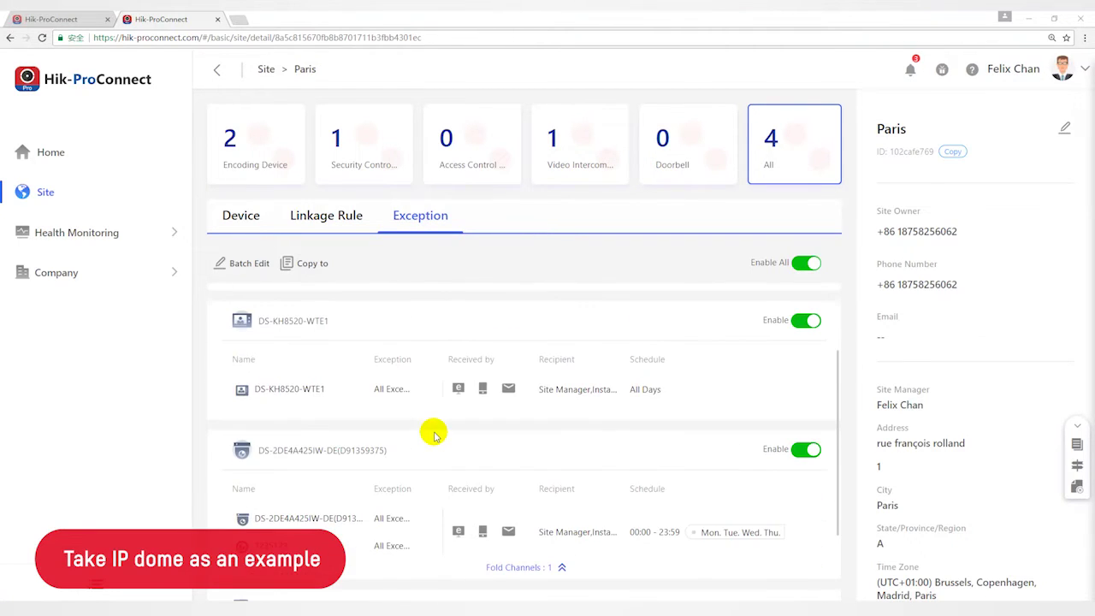
scroll(435, 441, "down", 1)
scroll(435, 442, "down", 1)
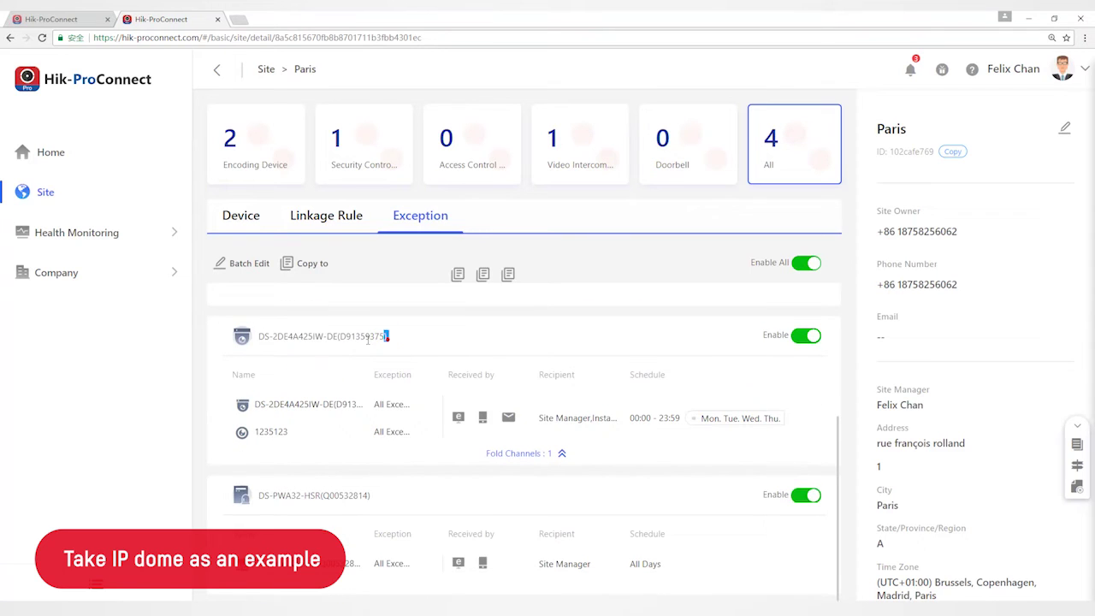
Highlight the IP dome's channel names and its Exception column.
left_click_drag(390, 337, 254, 342)
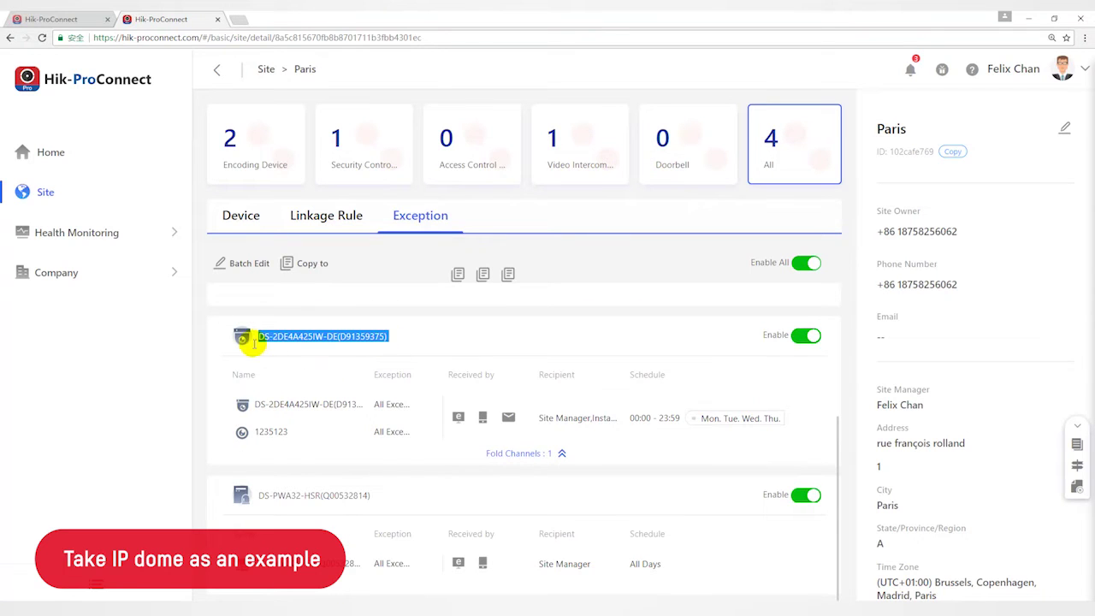
left_click(289, 418)
left_click_drag(254, 402, 360, 405)
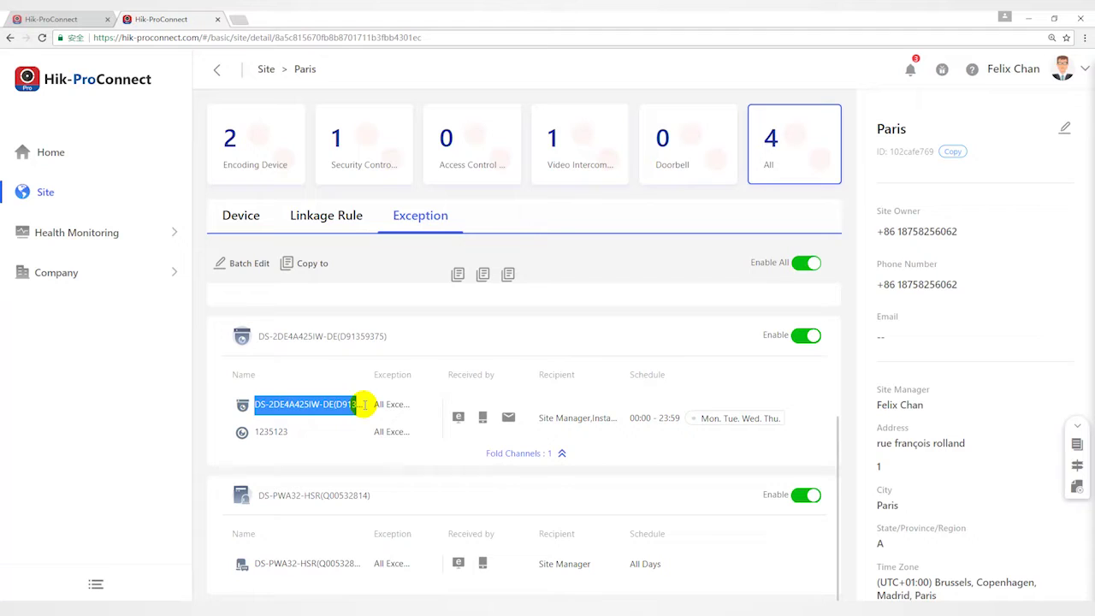
left_click(350, 415)
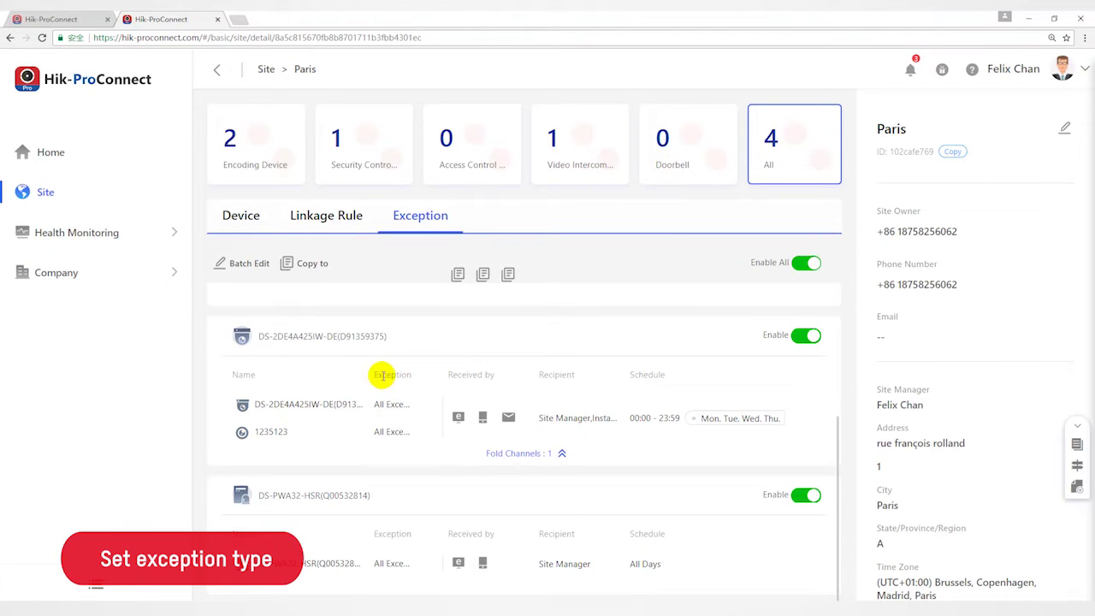
left_click_drag(370, 375, 412, 375)
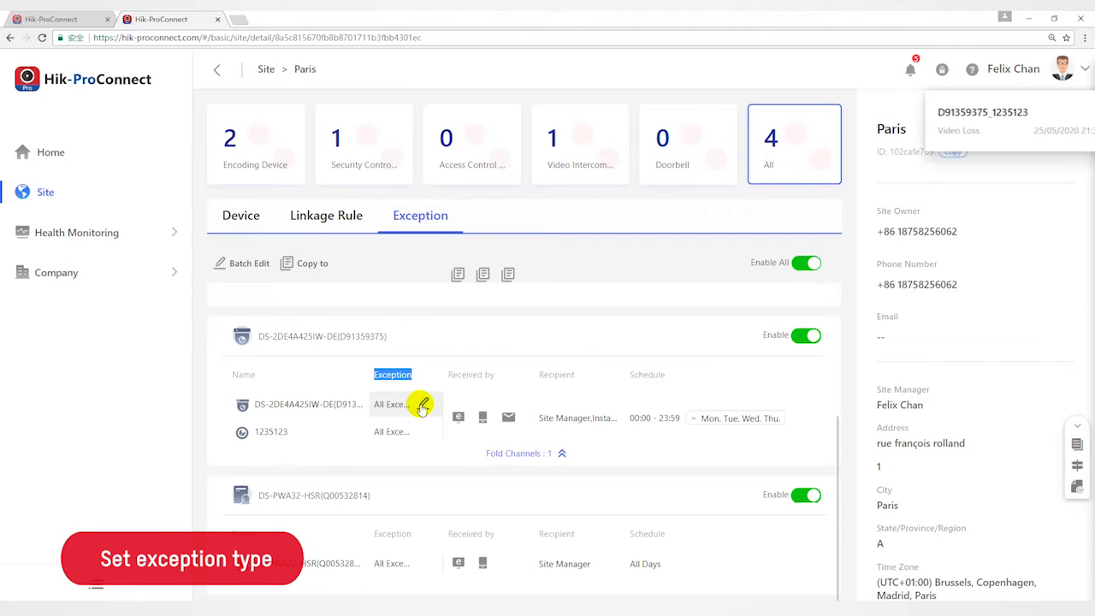
Keep Offline, SD Card Full and SD Card Error, lowering the offline threshold to 25 minutes.
left_click(422, 404)
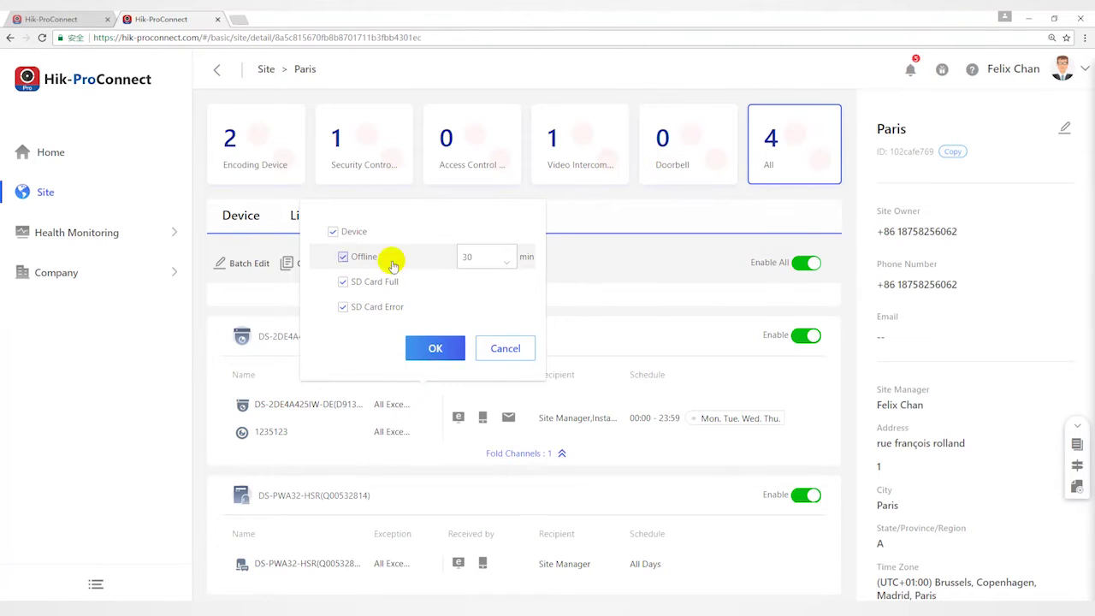
left_click_drag(482, 258, 452, 261)
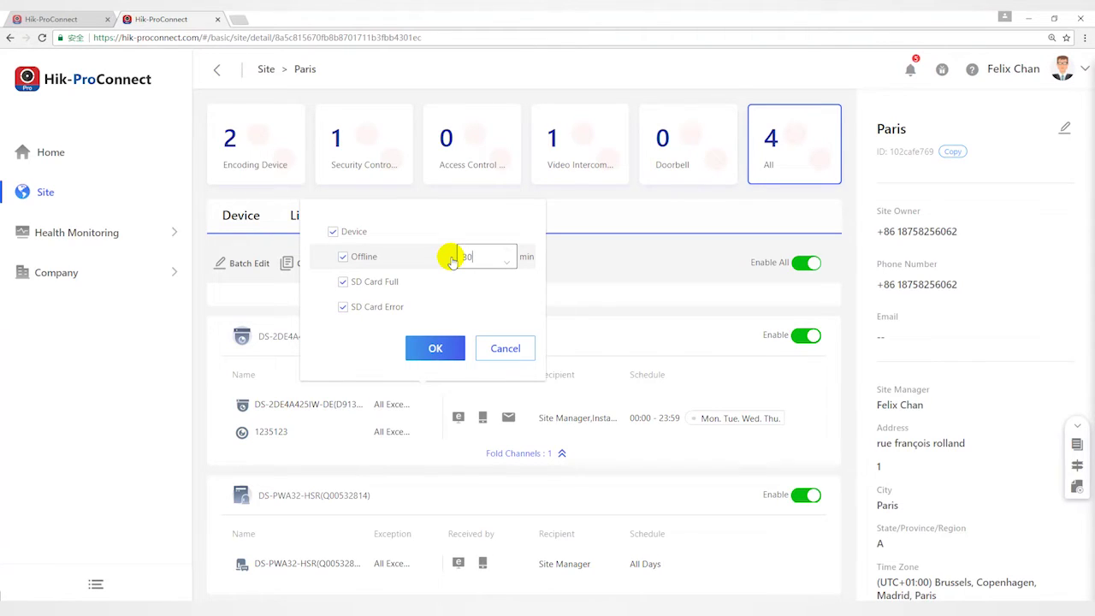
left_click_drag(452, 261, 508, 267)
type("25")
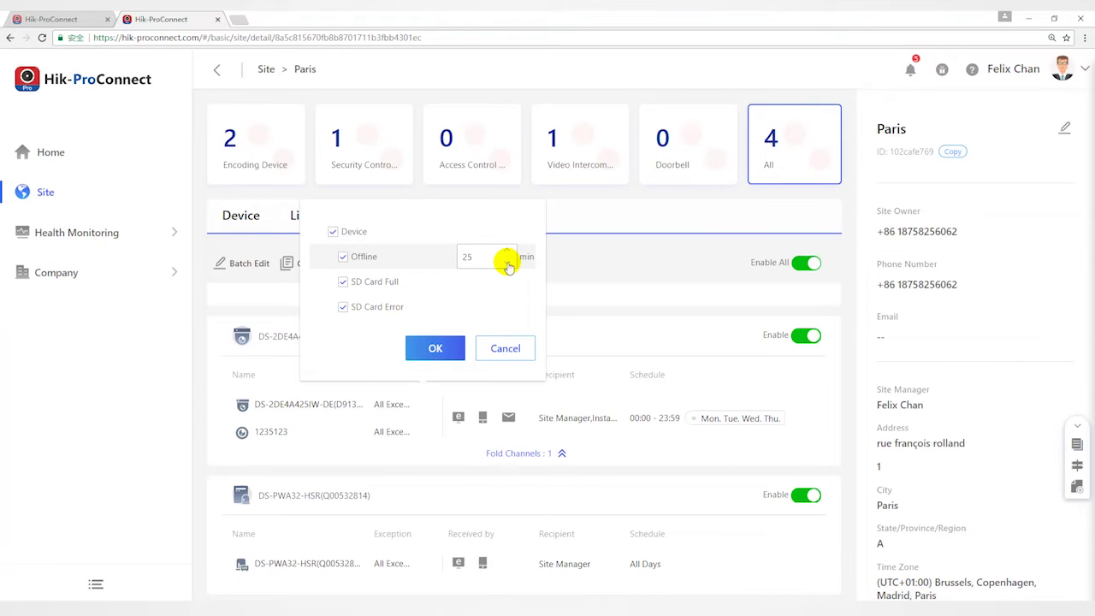
left_click(438, 345)
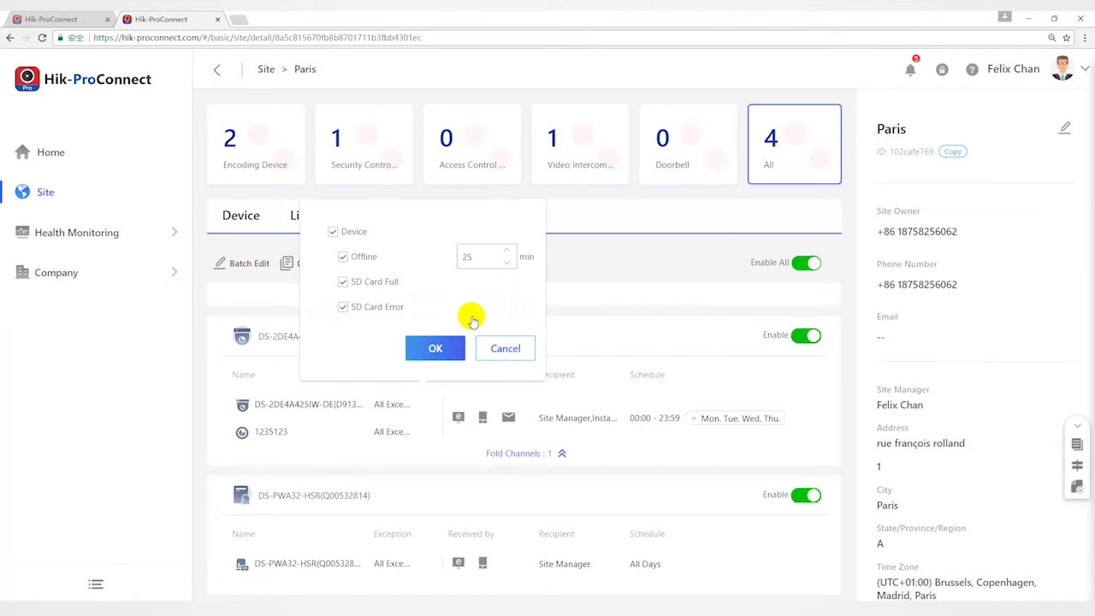
left_click(434, 349)
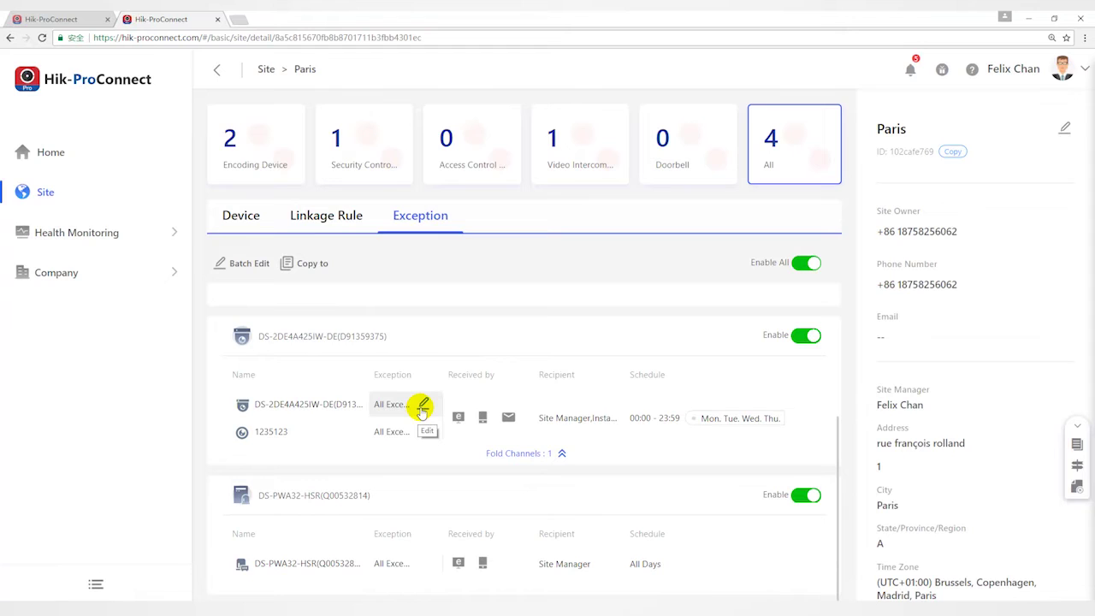
mouse_move(483, 418)
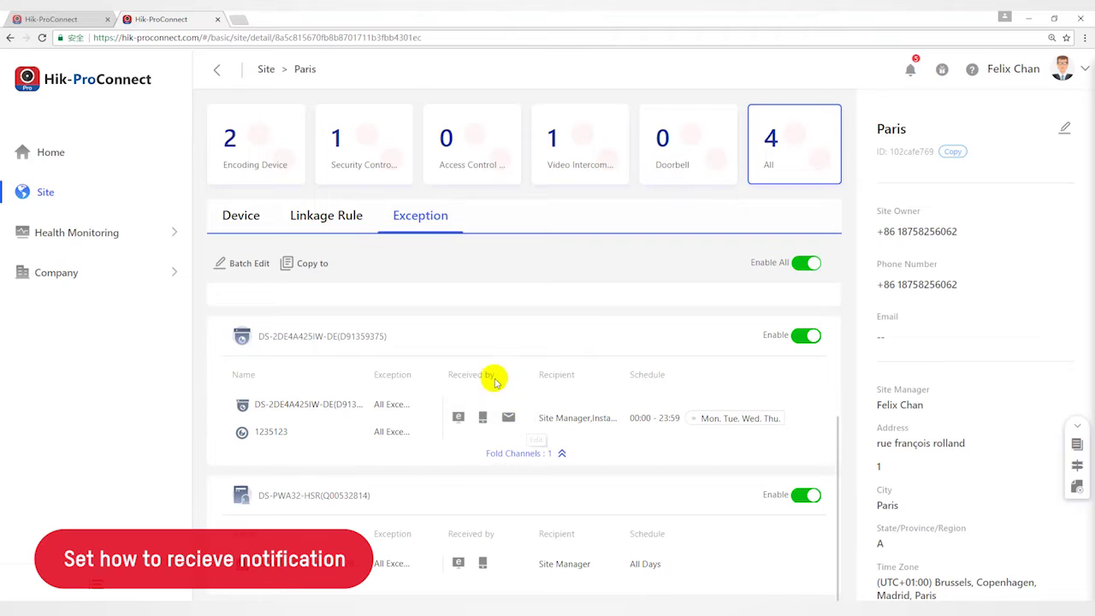
Add Mobile Client and Email alongside Portal as the IP dome's notification methods.
left_click_drag(496, 375, 447, 377)
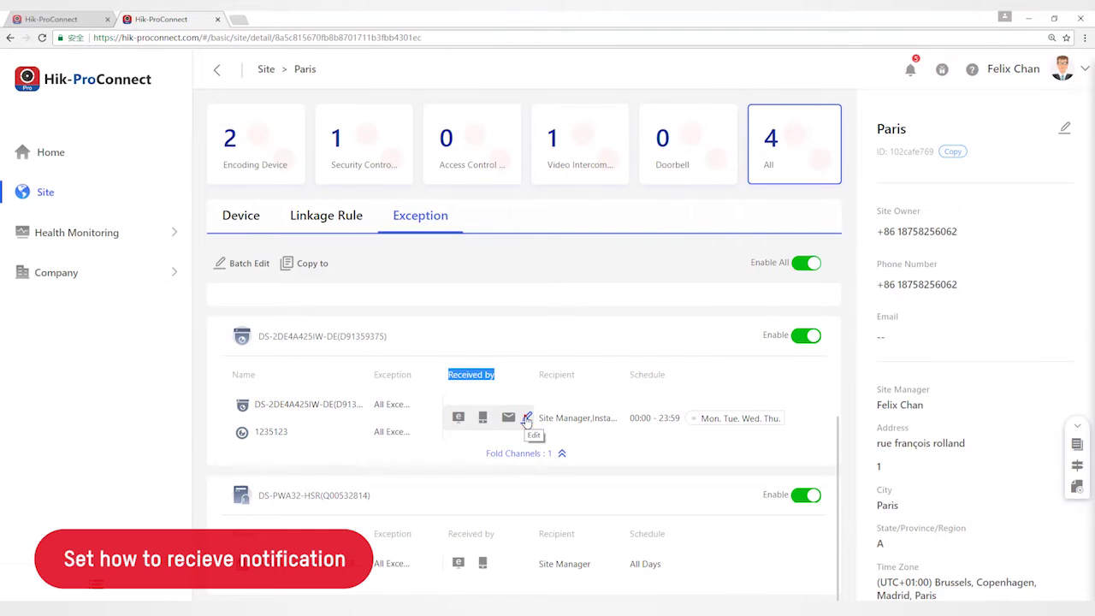
left_click(526, 419)
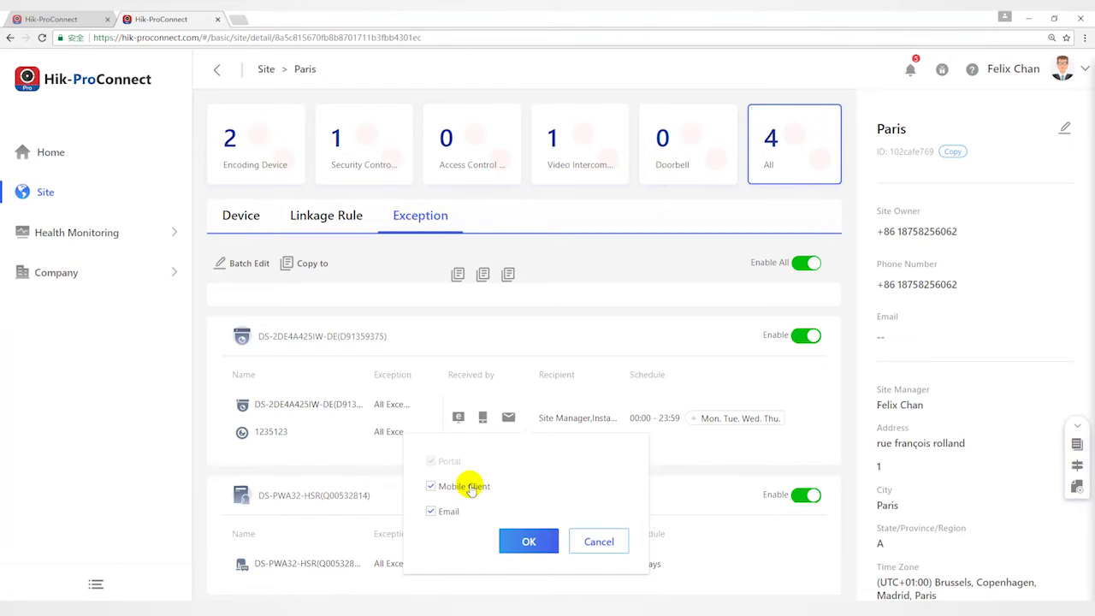
left_click(433, 486)
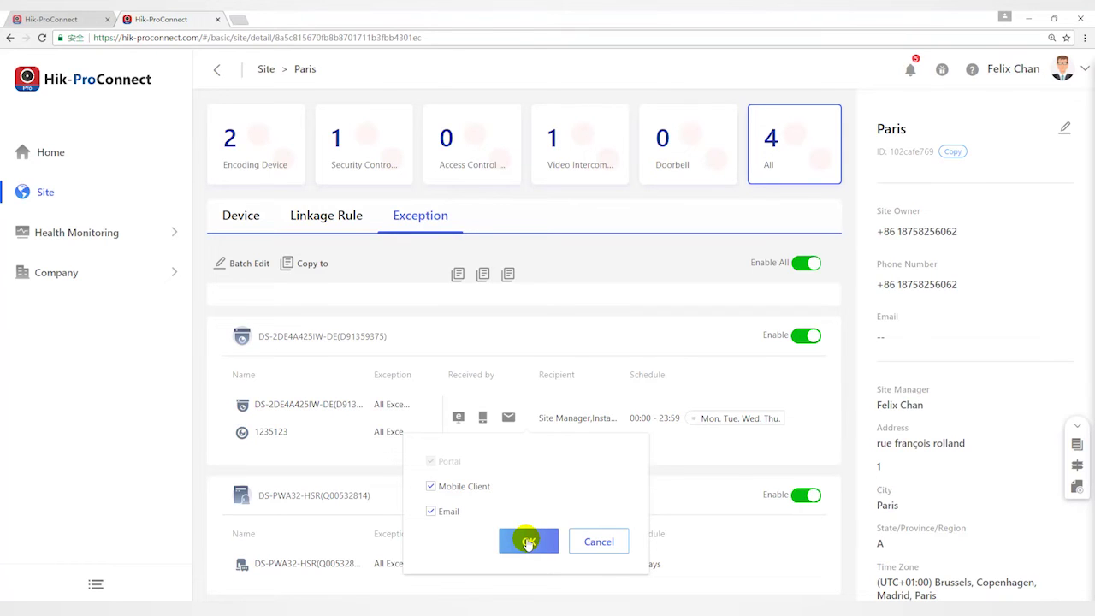
left_click(528, 542)
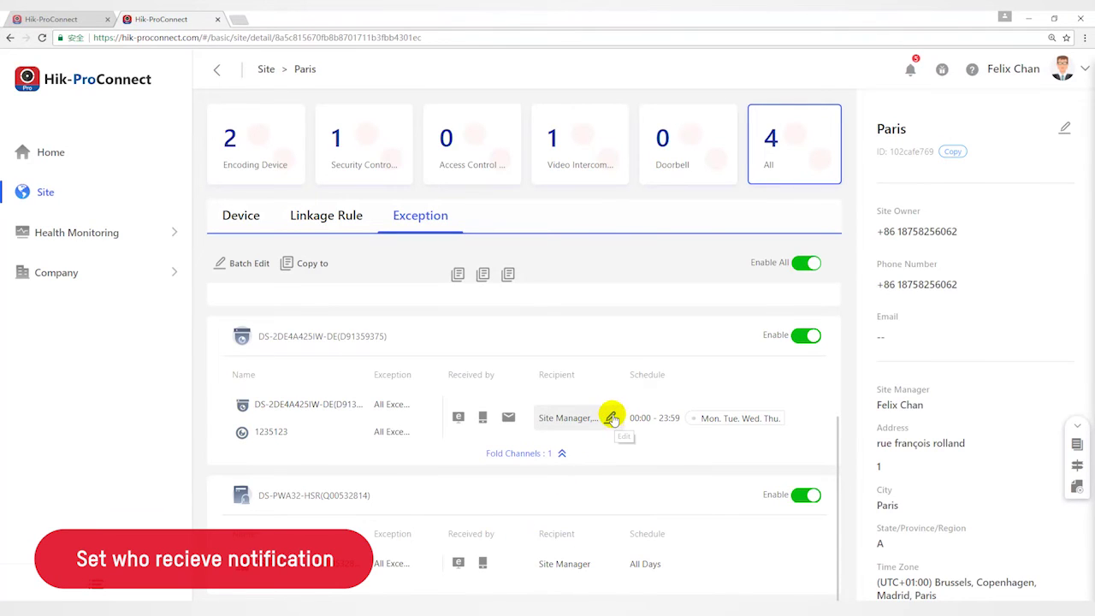
left_click_drag(584, 375, 535, 374)
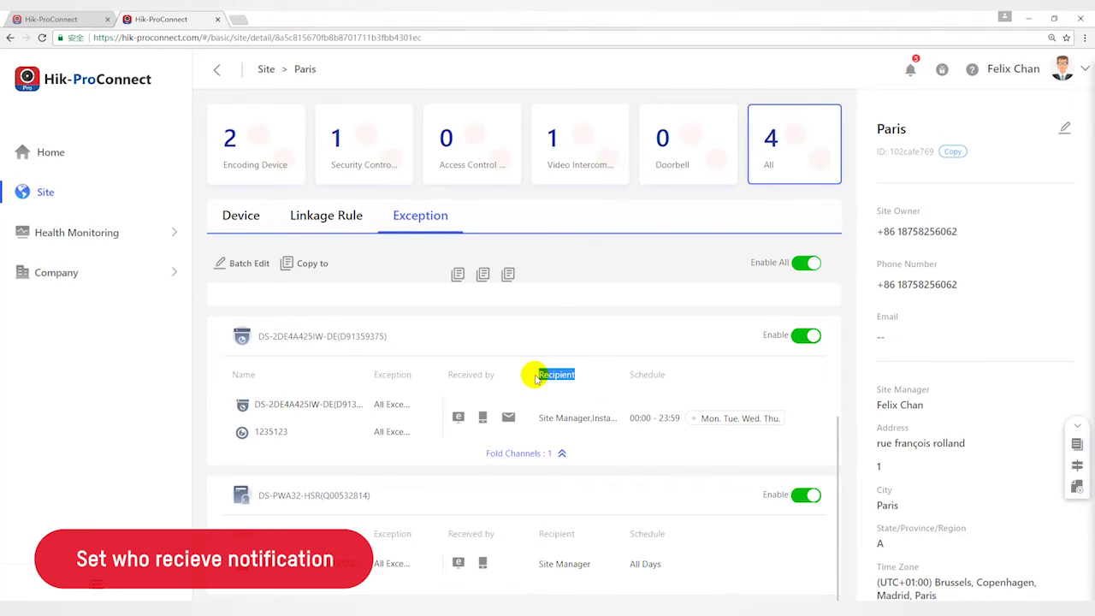
left_click(611, 421)
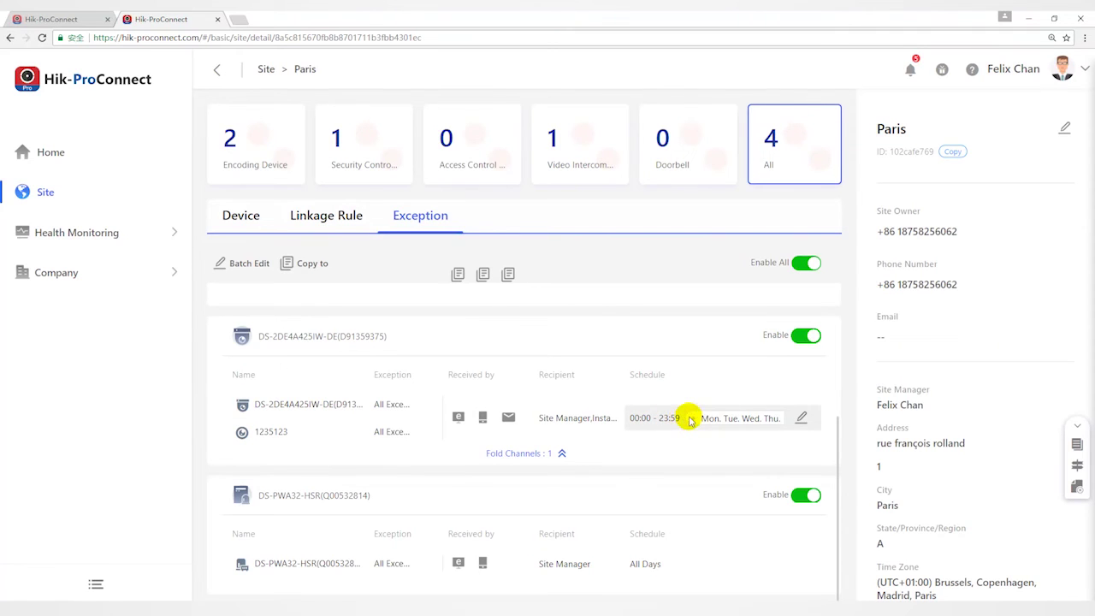
Add Friday to the IP dome rule's schedule and begin setting its 17:59 end time.
left_click(800, 419)
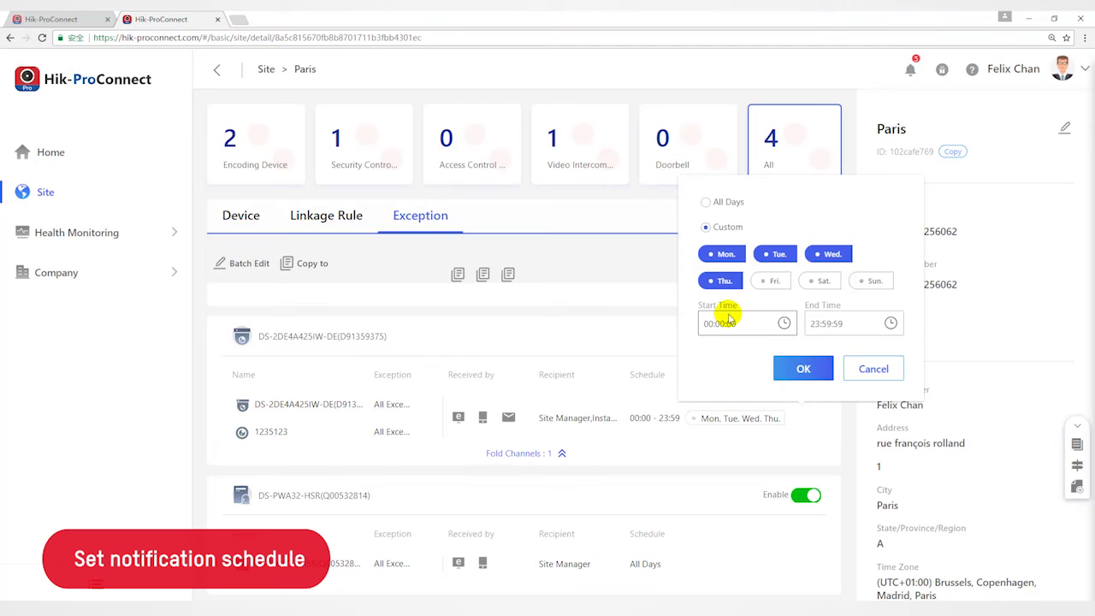
left_click(772, 282)
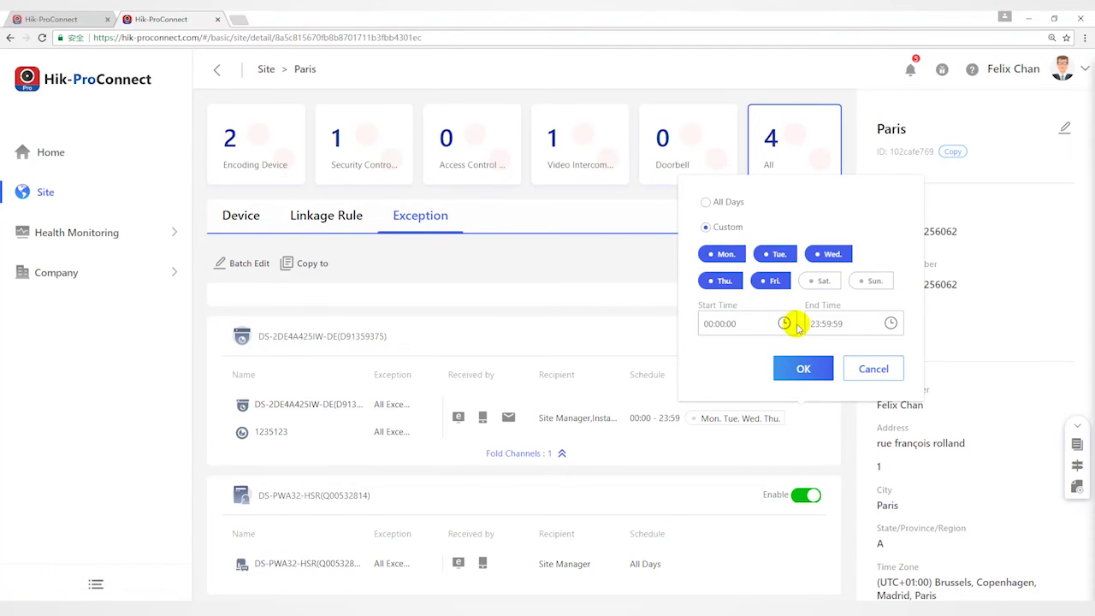
left_click(888, 325)
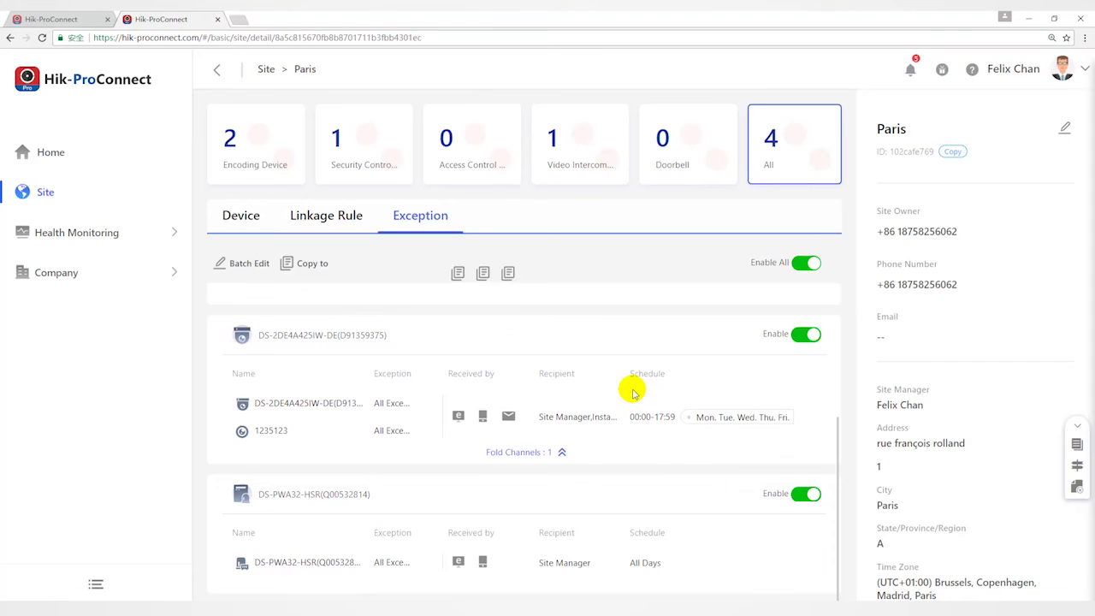
left_click(304, 263)
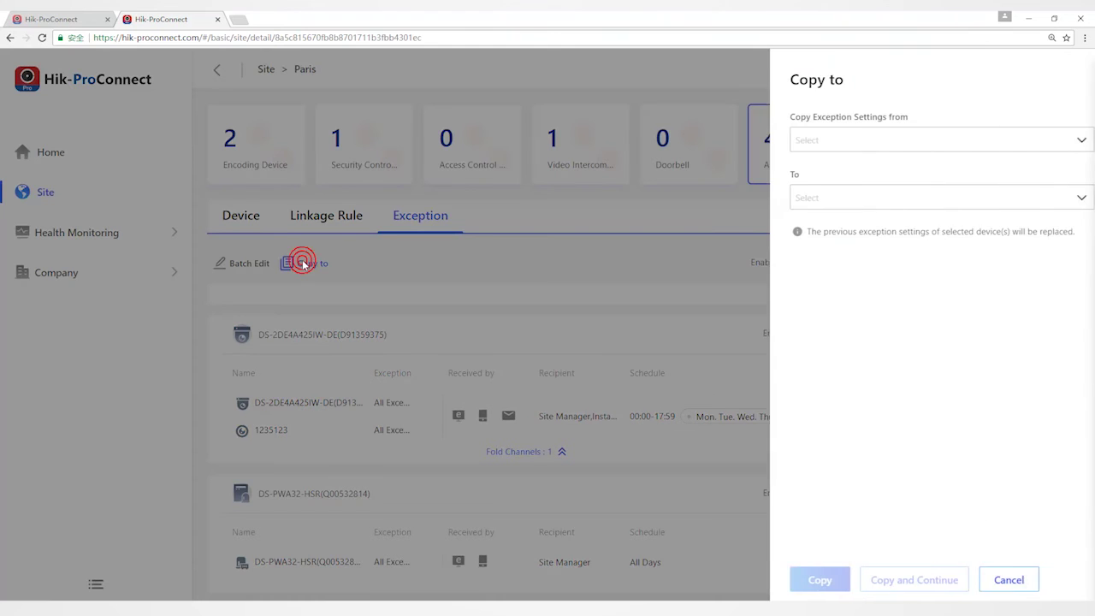
left_click(818, 142)
left_click(804, 235)
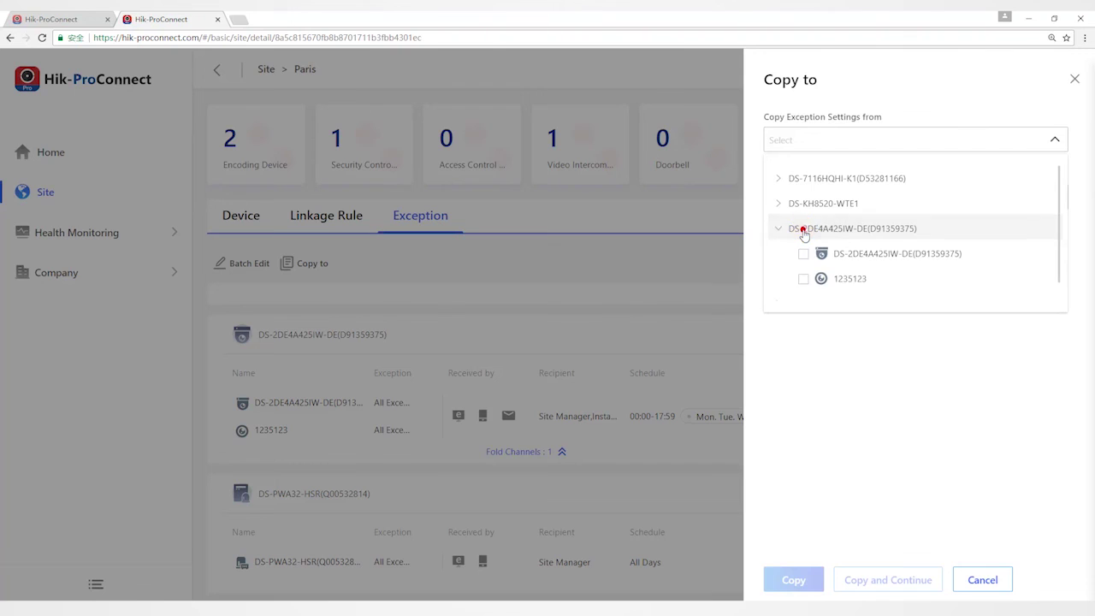
left_click(802, 254)
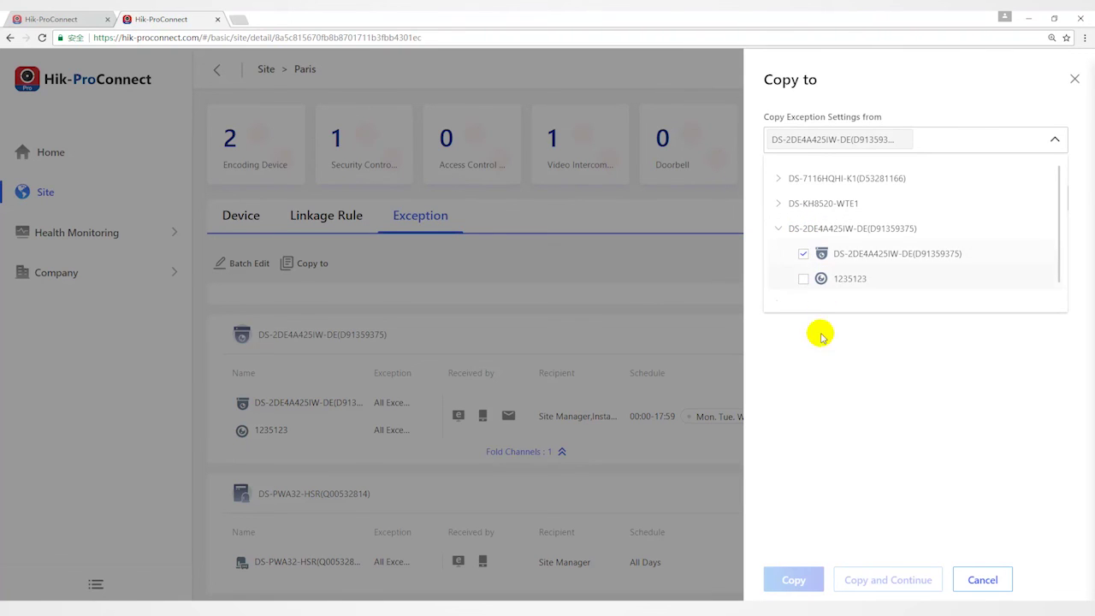
left_click(803, 279)
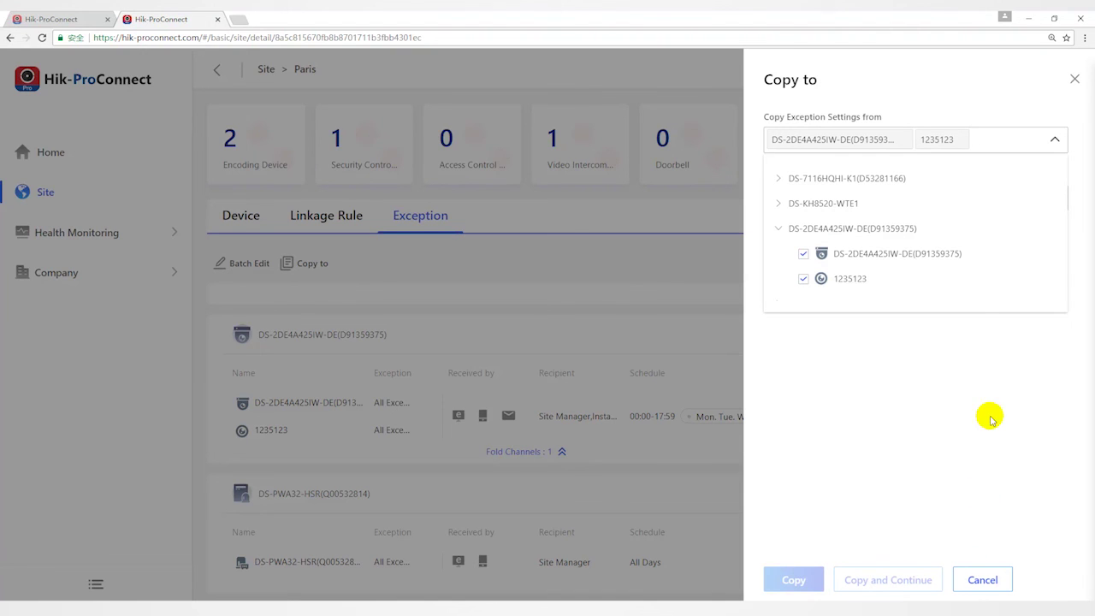
left_click(1075, 79)
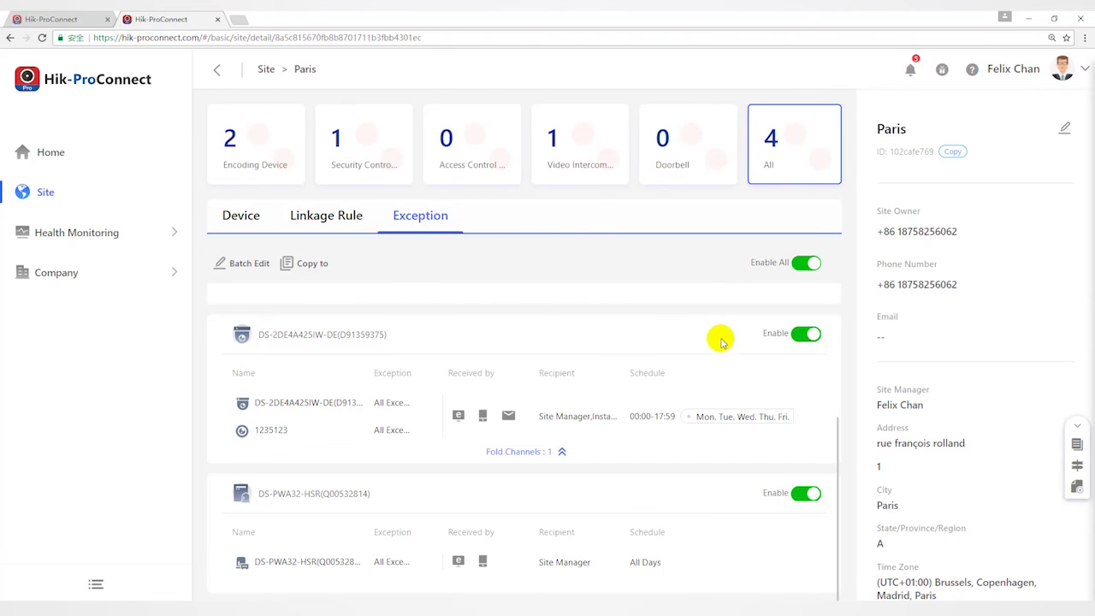
left_click(804, 334)
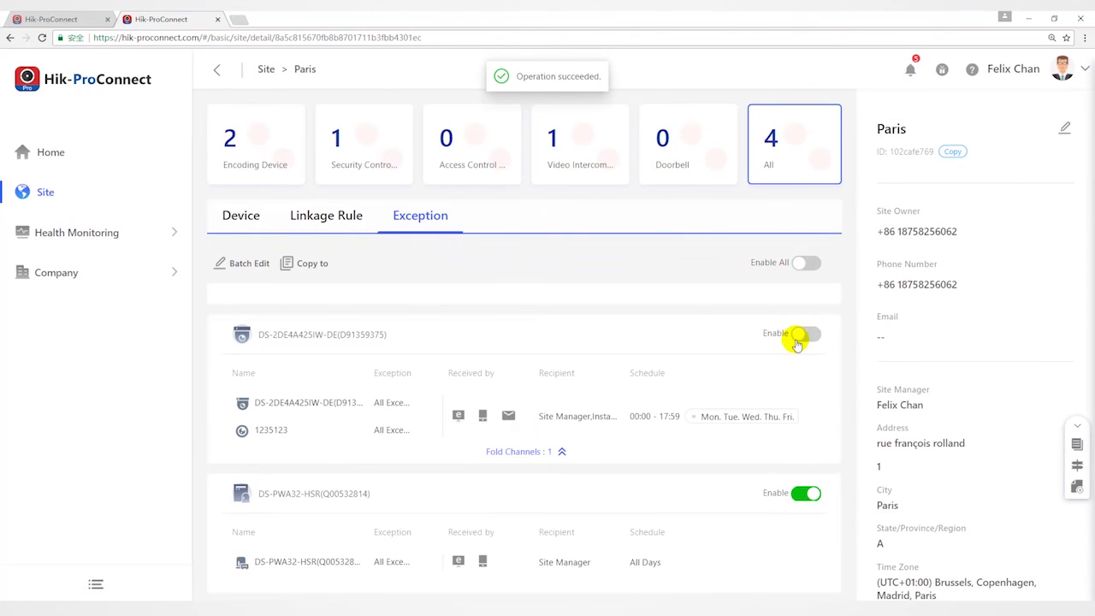
left_click(809, 336)
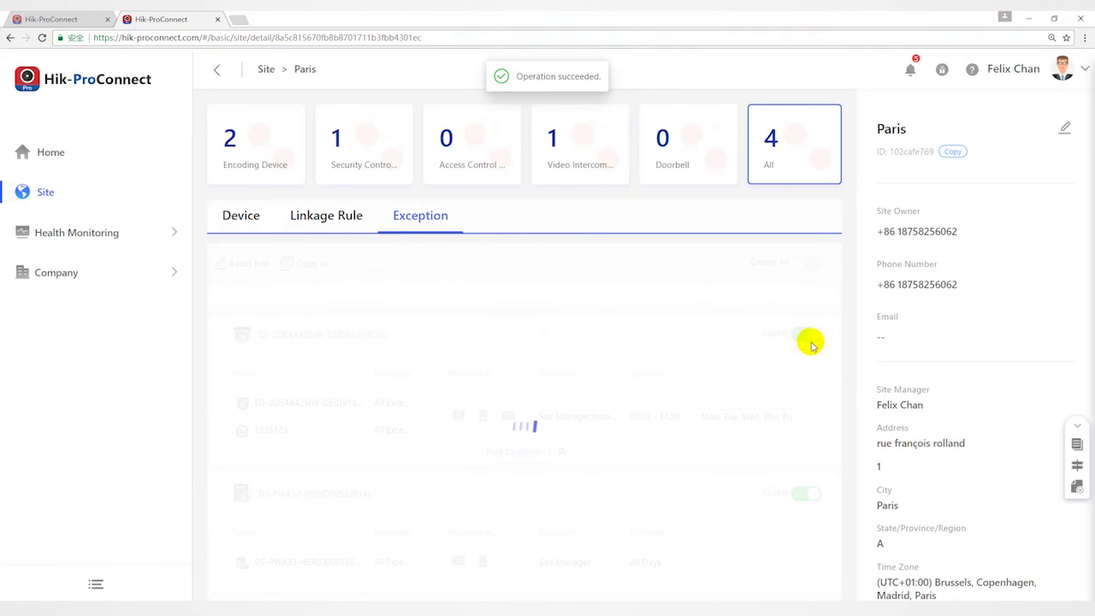